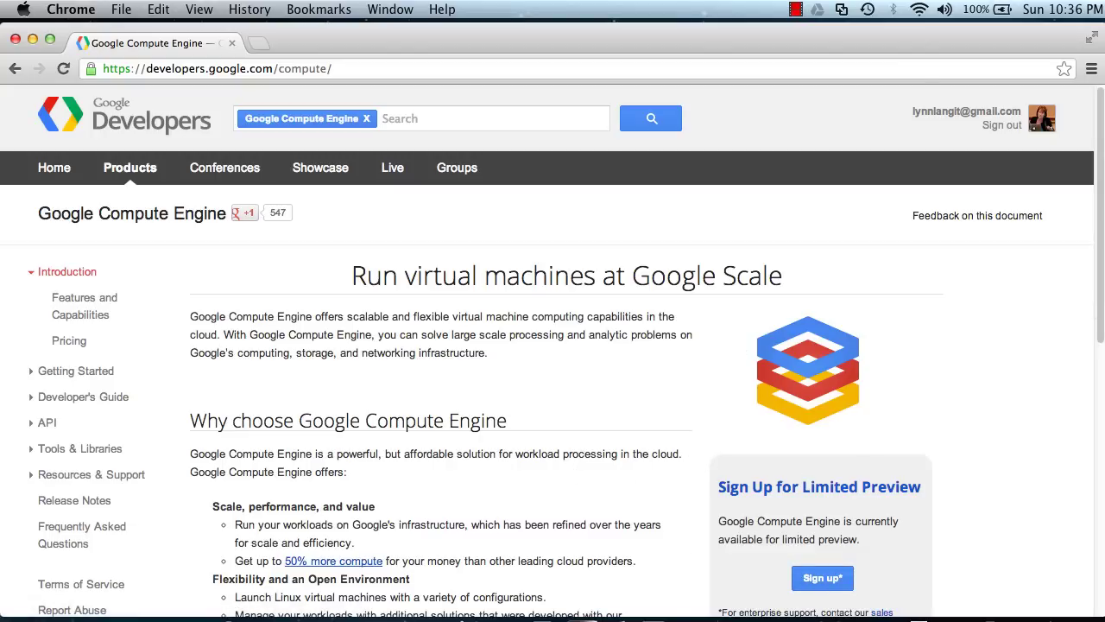
Look over the Compute Engine introduction page, then open the Compute Engine Console from the Tools & Libraries documentation
drag(1101, 304, 1093, 455)
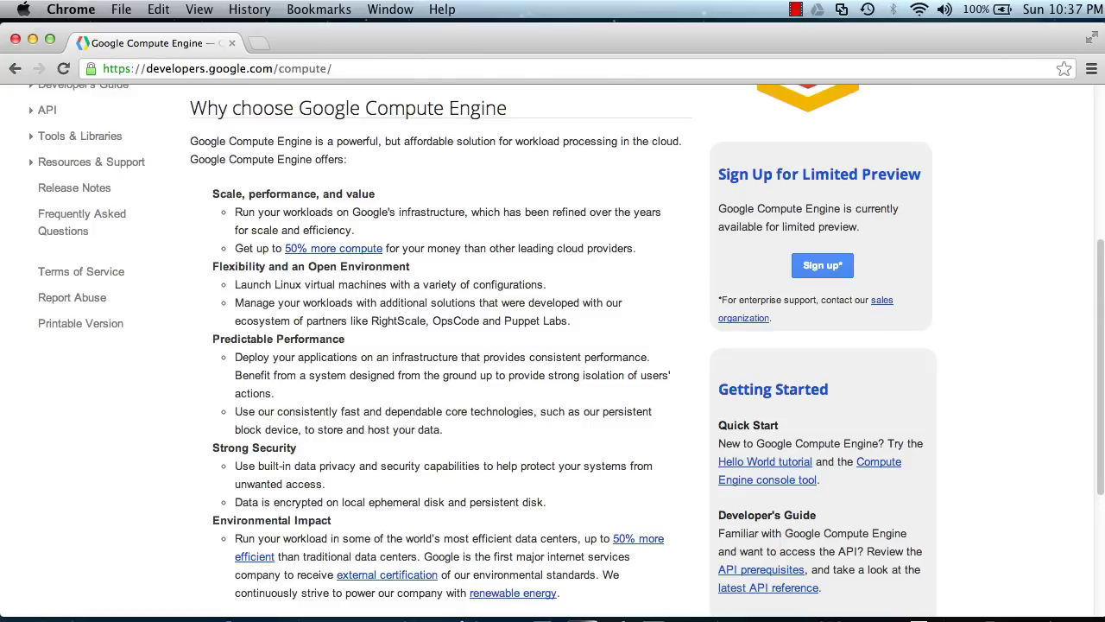
drag(1102, 323, 1102, 164)
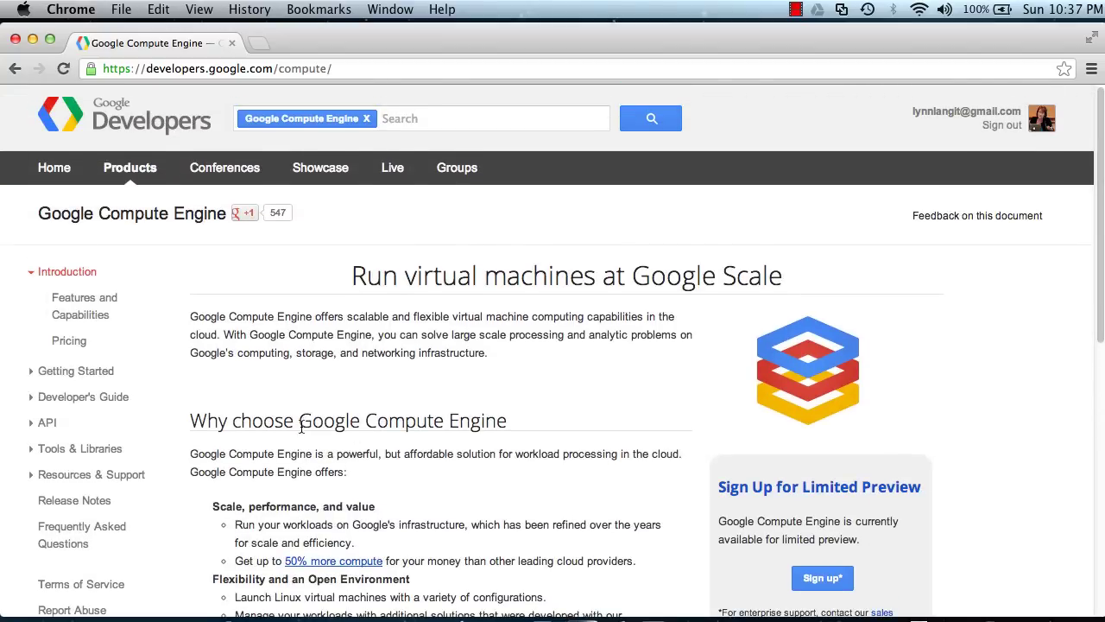
click(35, 450)
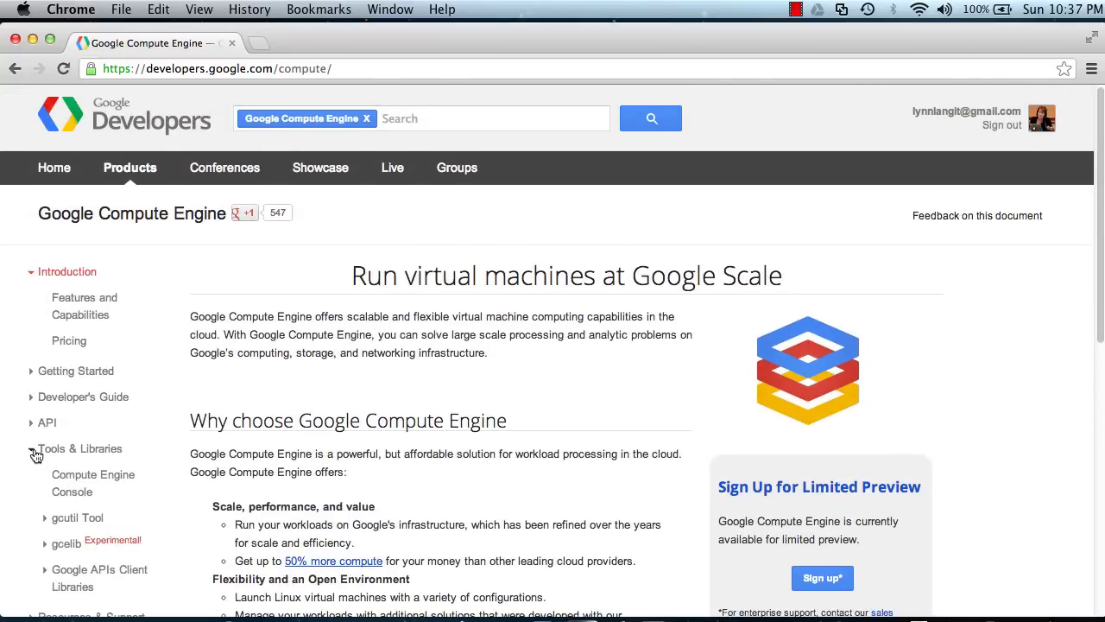
click(58, 469)
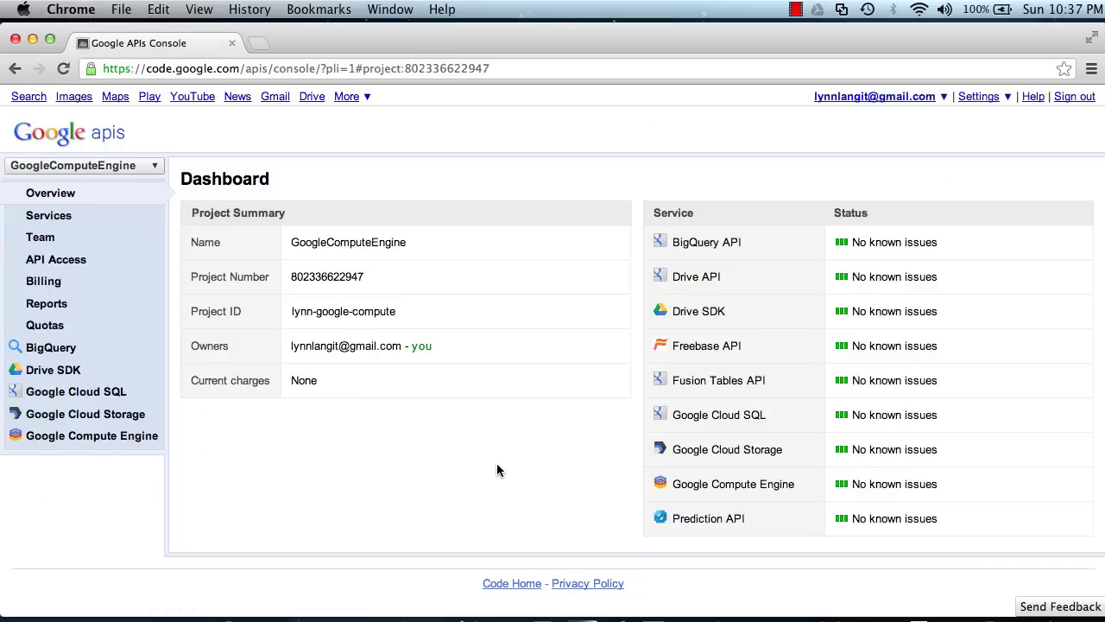
Switch to the test project and view its available Google Cloud Platform services
click(154, 169)
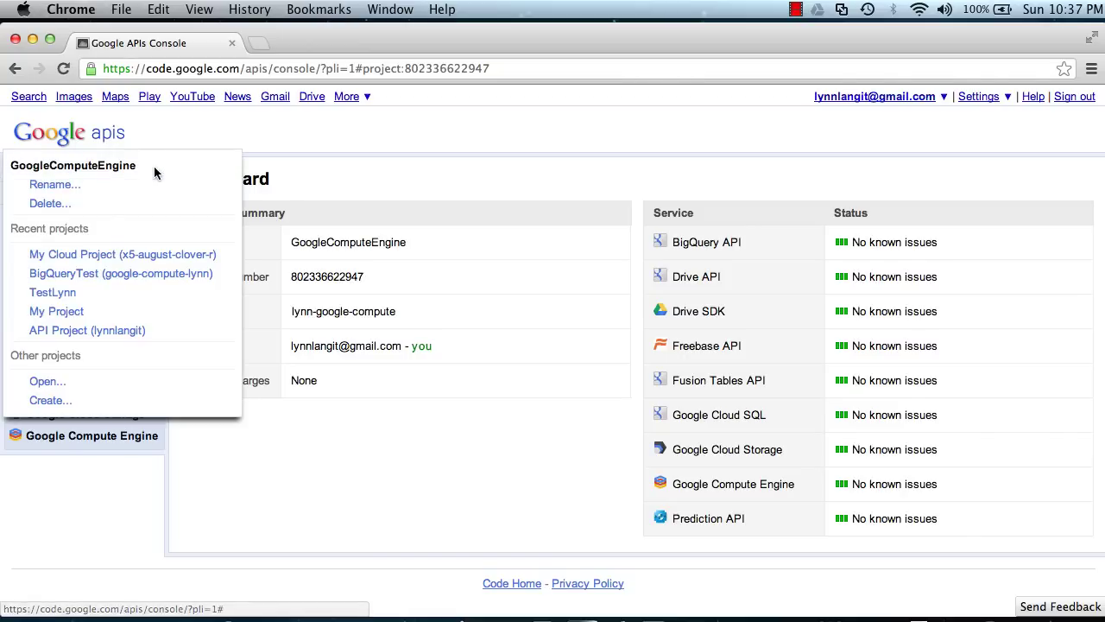
click(54, 293)
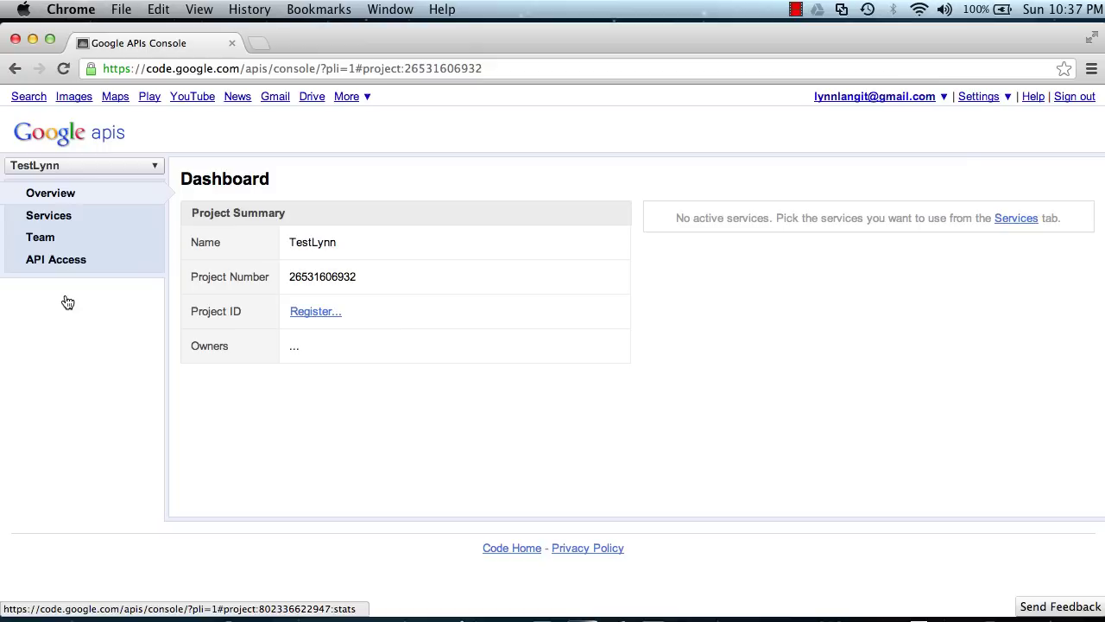
click(54, 226)
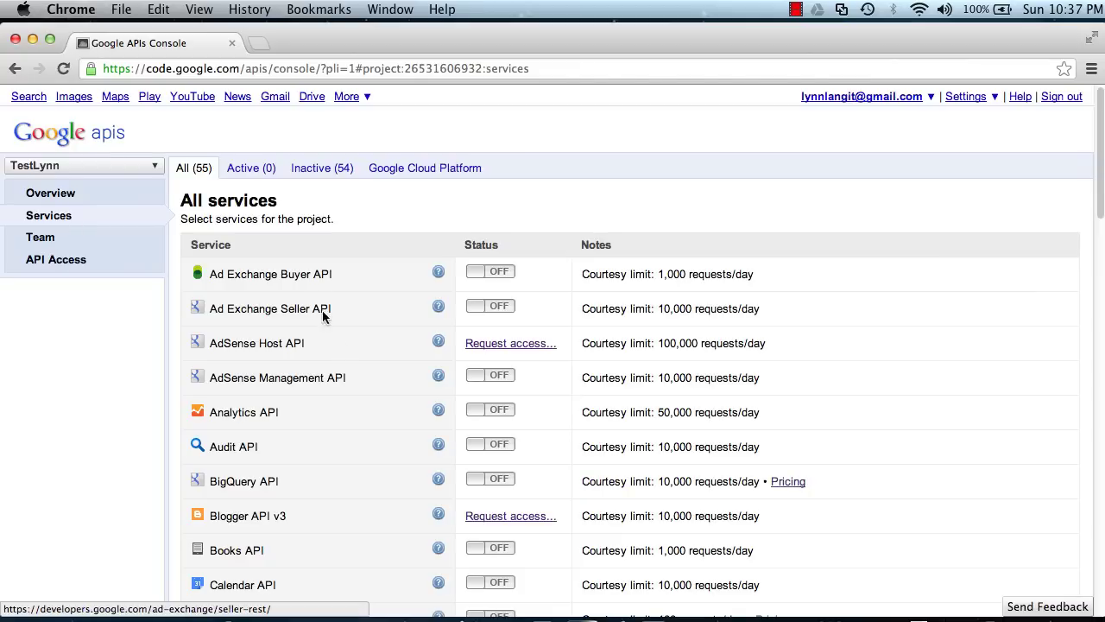
scroll(403, 398, down, 1)
scroll(400, 395, down, 2)
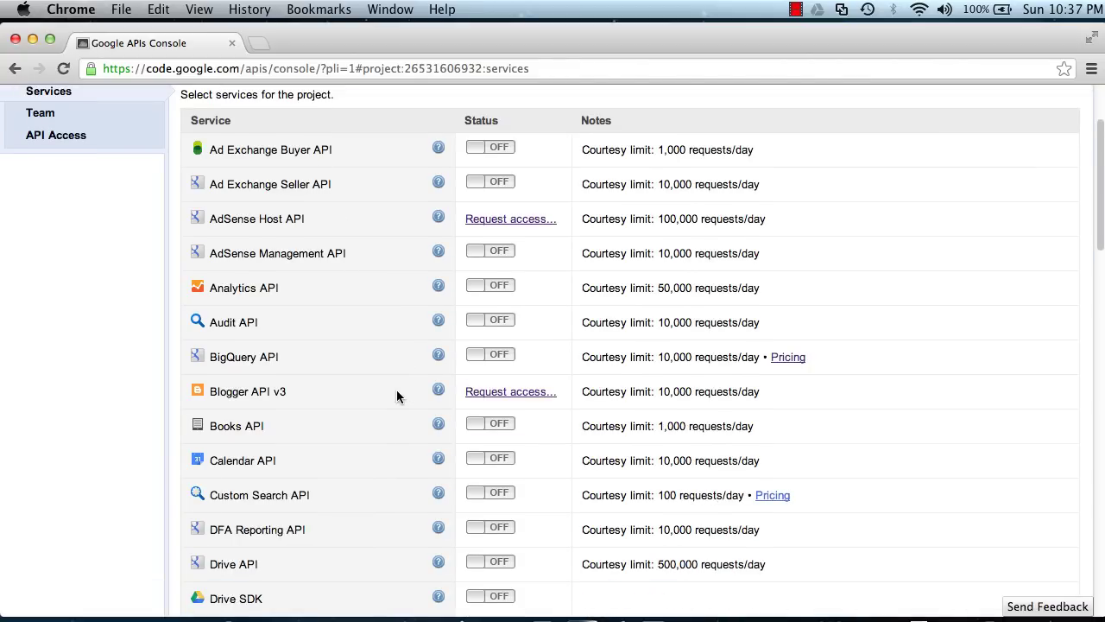
scroll(419, 377, up, 2)
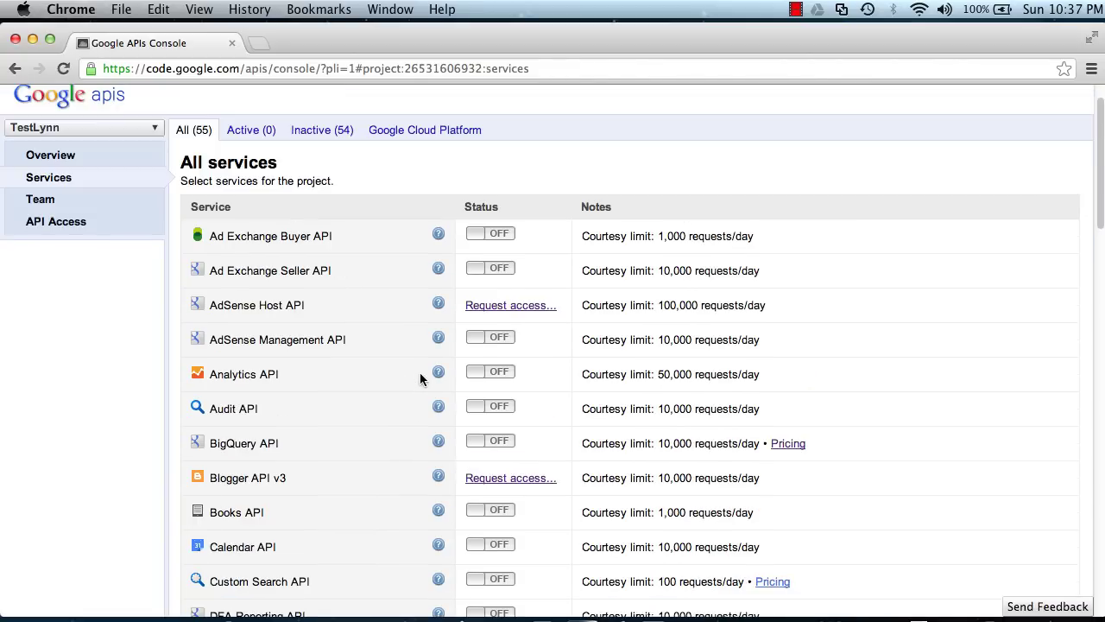
click(430, 134)
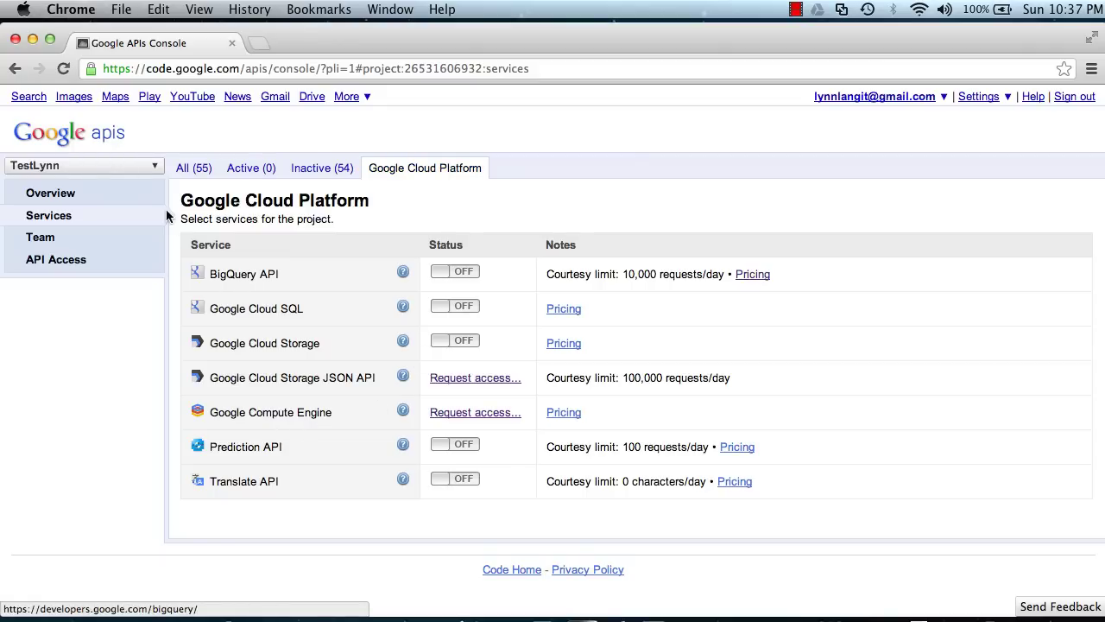
Switch back to the GoogleComputeEngine project and open its Google Compute Engine overview
click(156, 167)
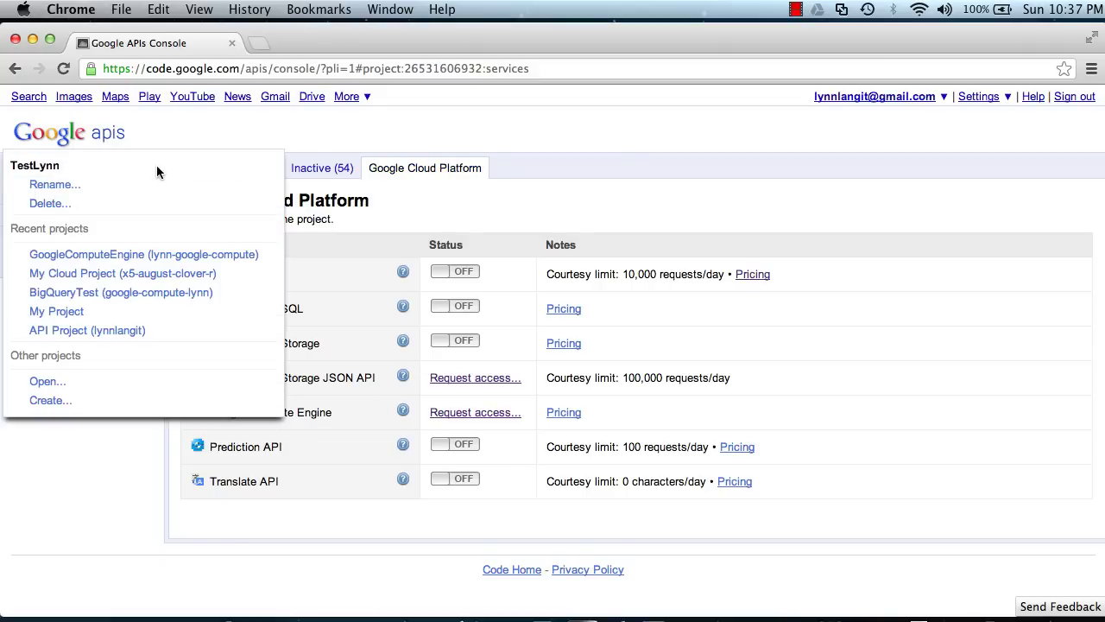
click(137, 254)
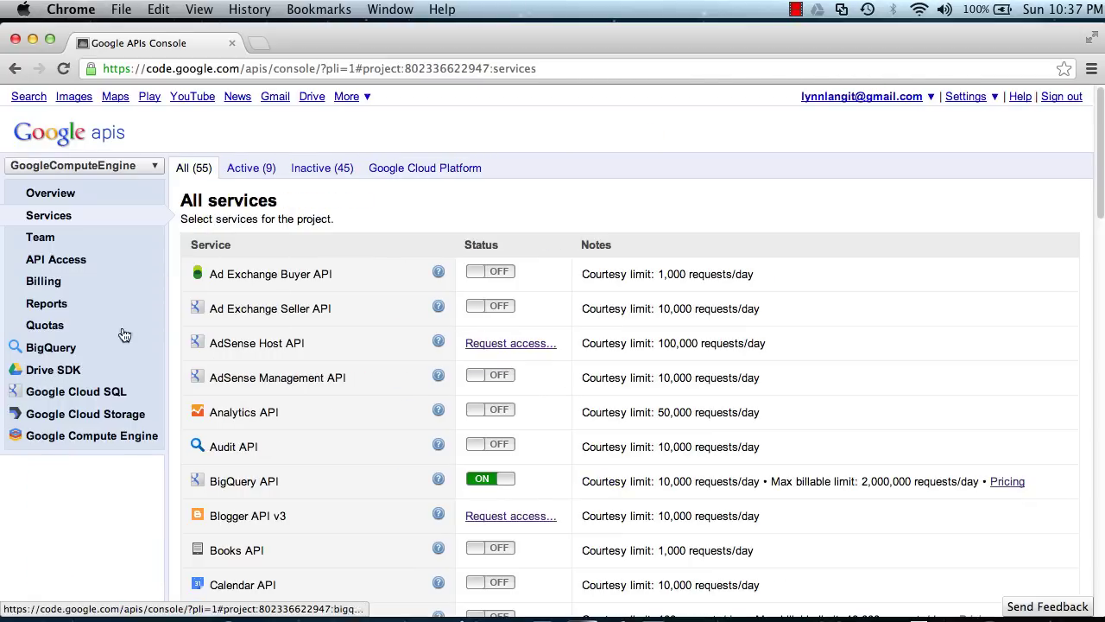
click(86, 414)
click(87, 439)
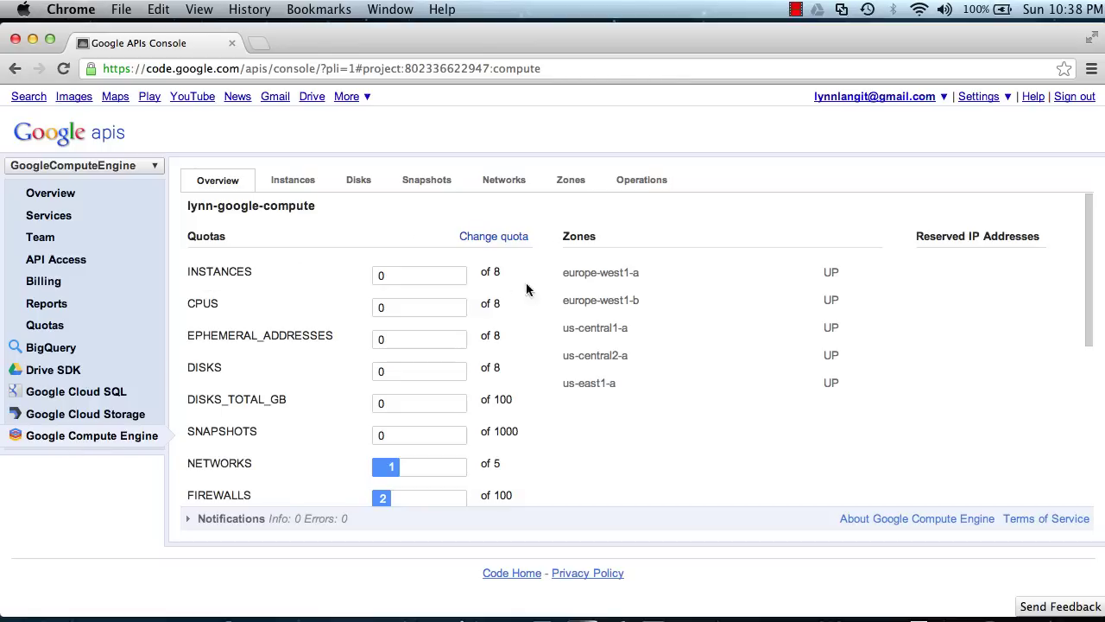
Start a new Compute Engine instance with the name NorthCarolinaTest and the description "test"
click(296, 182)
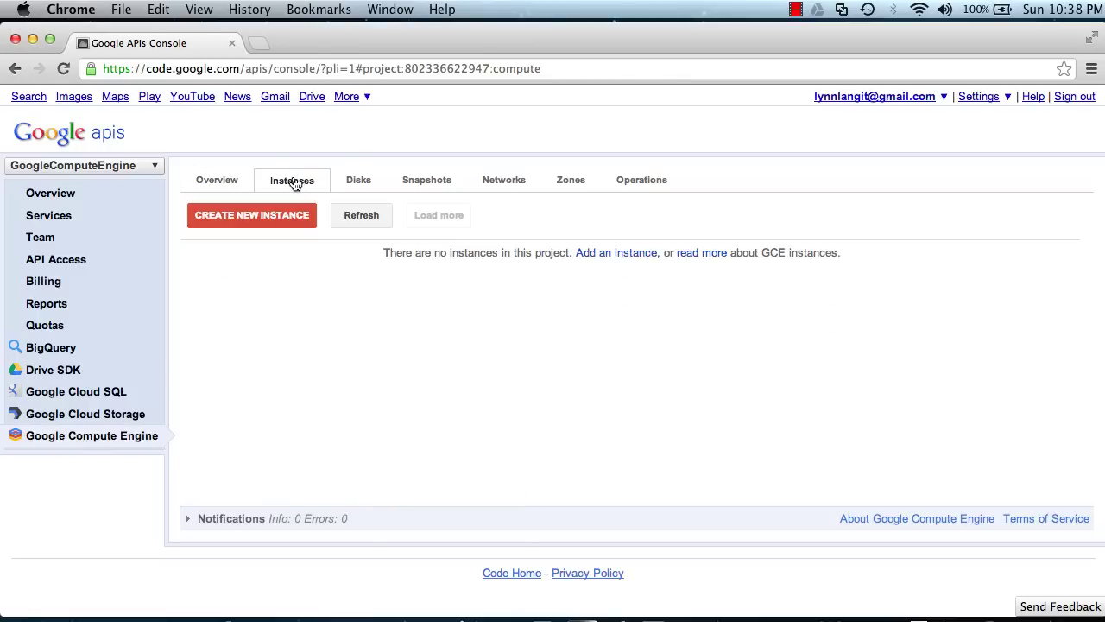
click(276, 220)
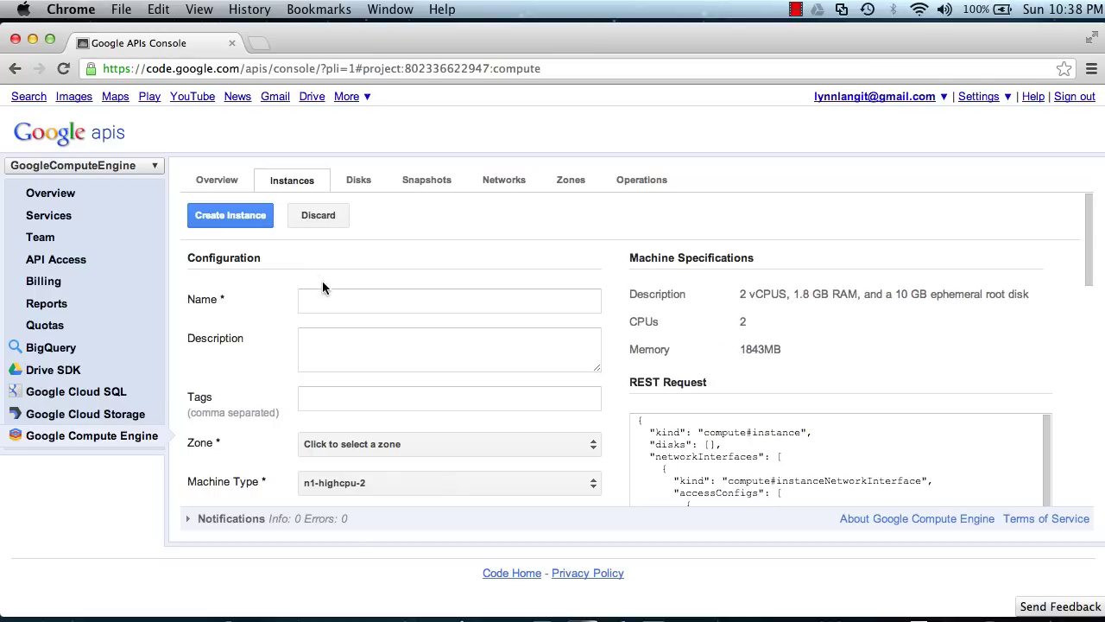
click(326, 304)
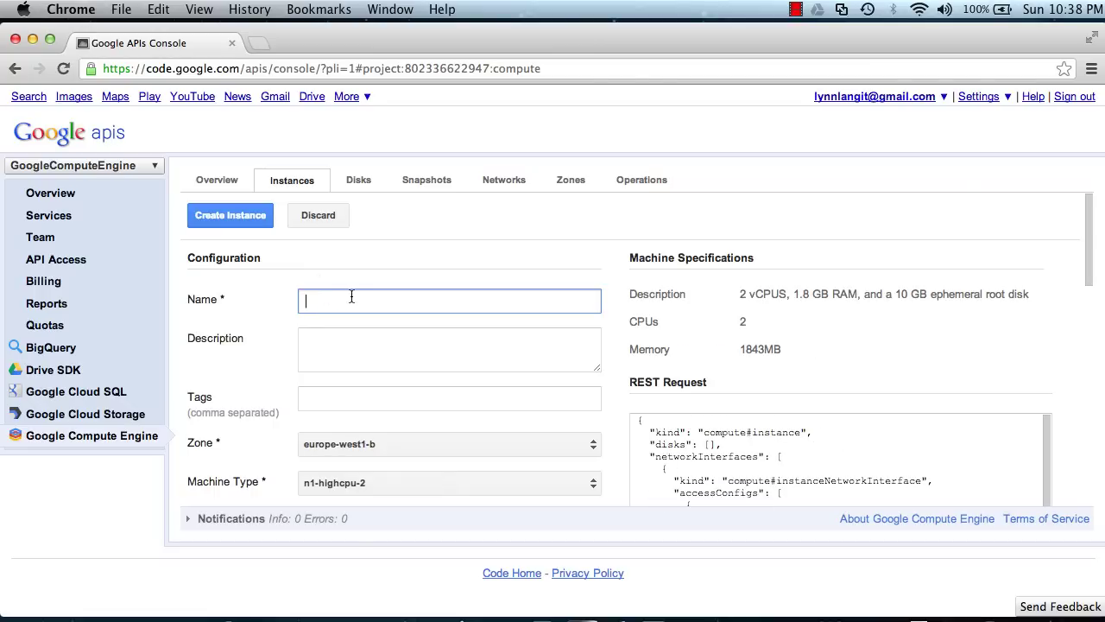
text(NorthCarolinaTest)
click(342, 350)
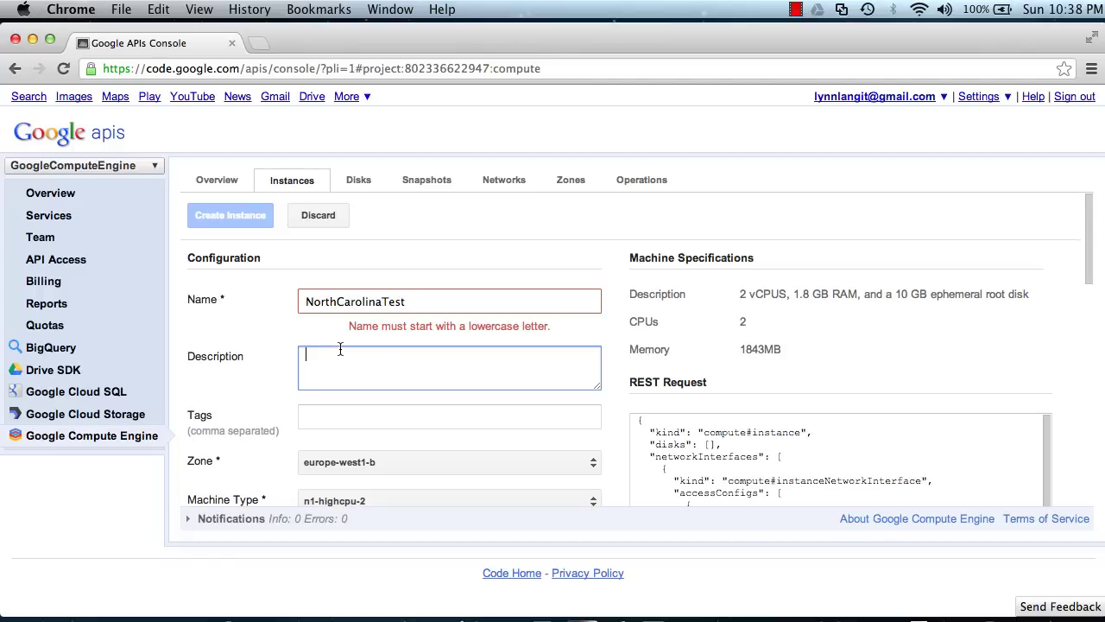
text(test)
Correct the instance name to all lowercase letters, northcarolinatest
click(314, 300)
key(BackSpace)
text(n)
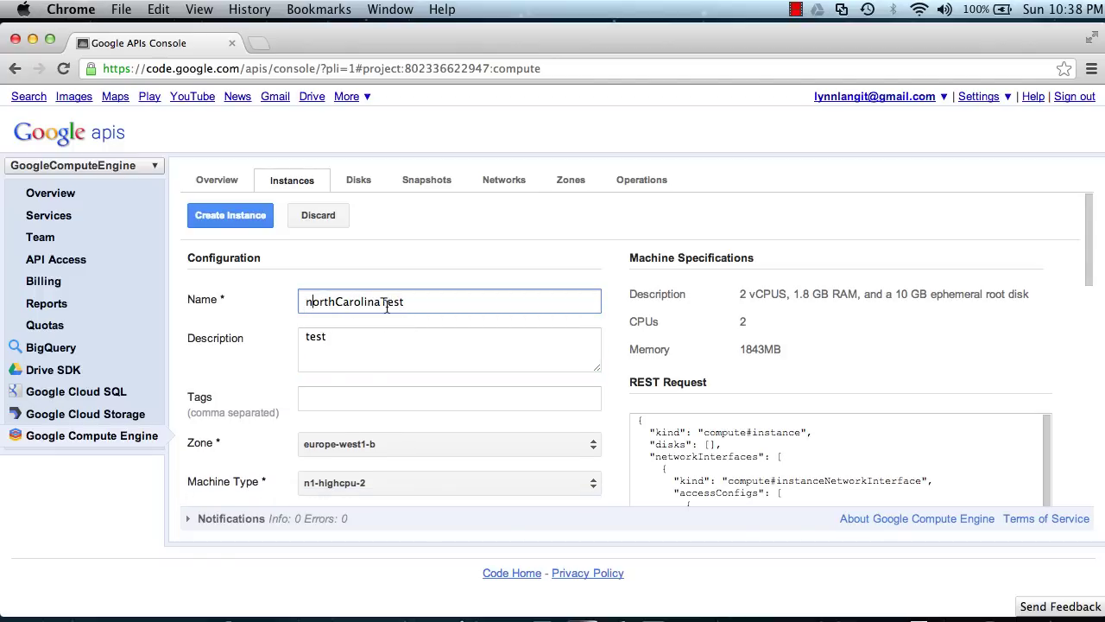
click(338, 301)
key(BackSpace)
text(c)
click(380, 301)
key(Delete)
text(t)
Set the instance's zone to us-east1-a and create the instance with the remaining default settings
click(596, 447)
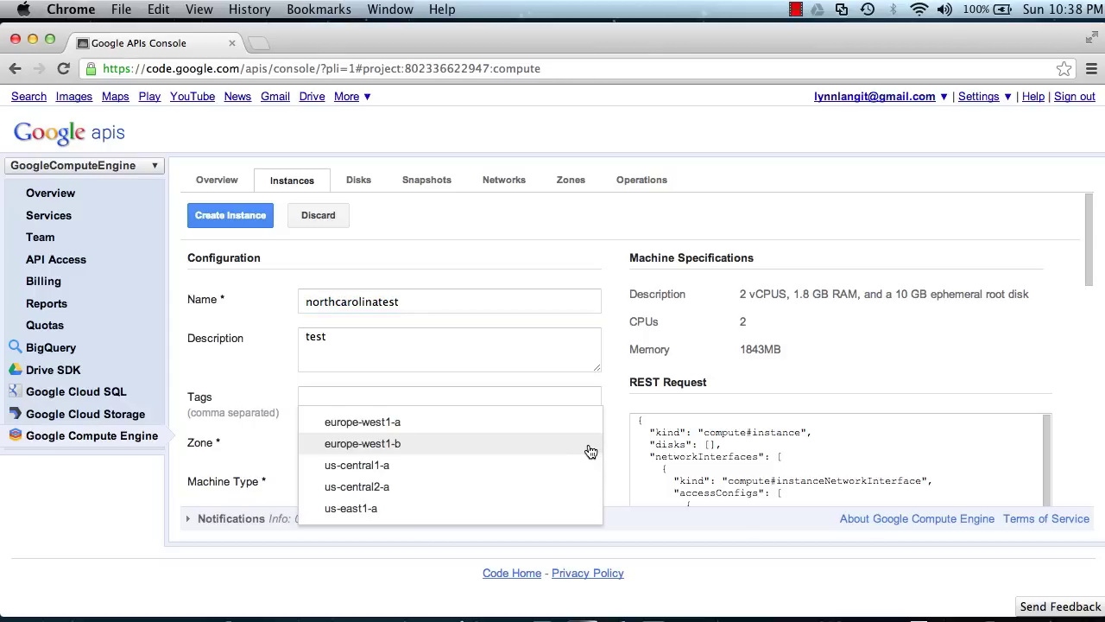
click(566, 510)
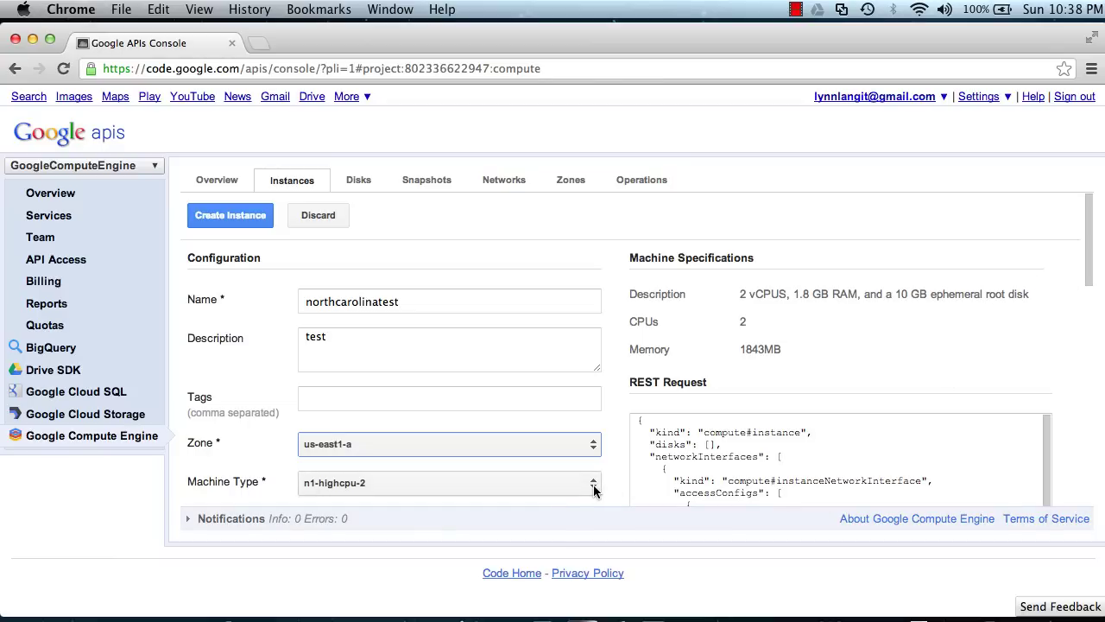
drag(1092, 271, 1094, 476)
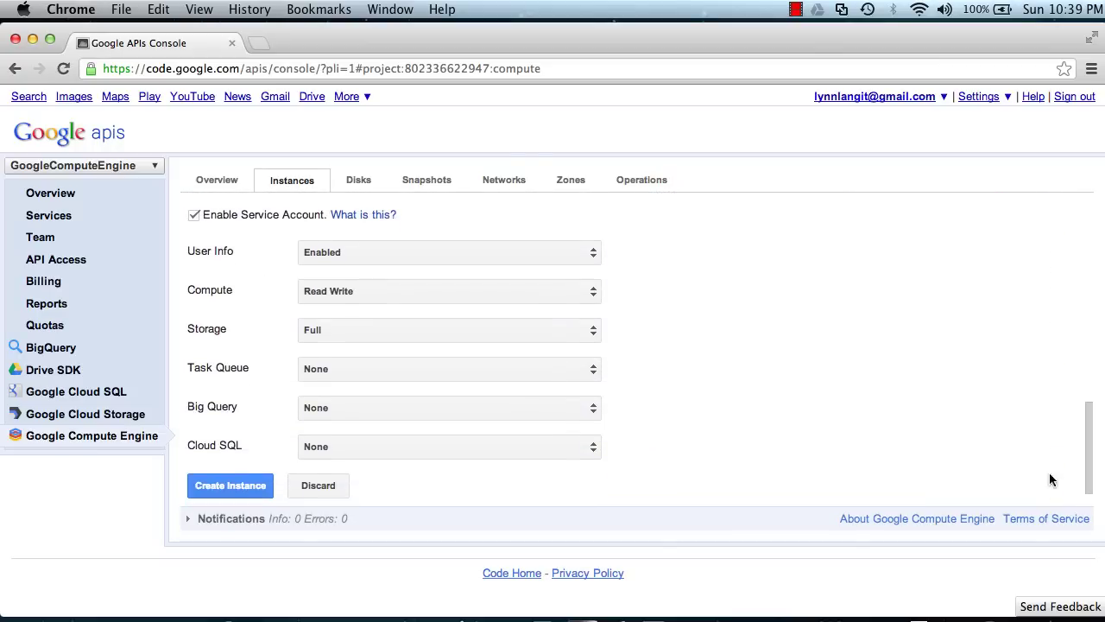
click(250, 494)
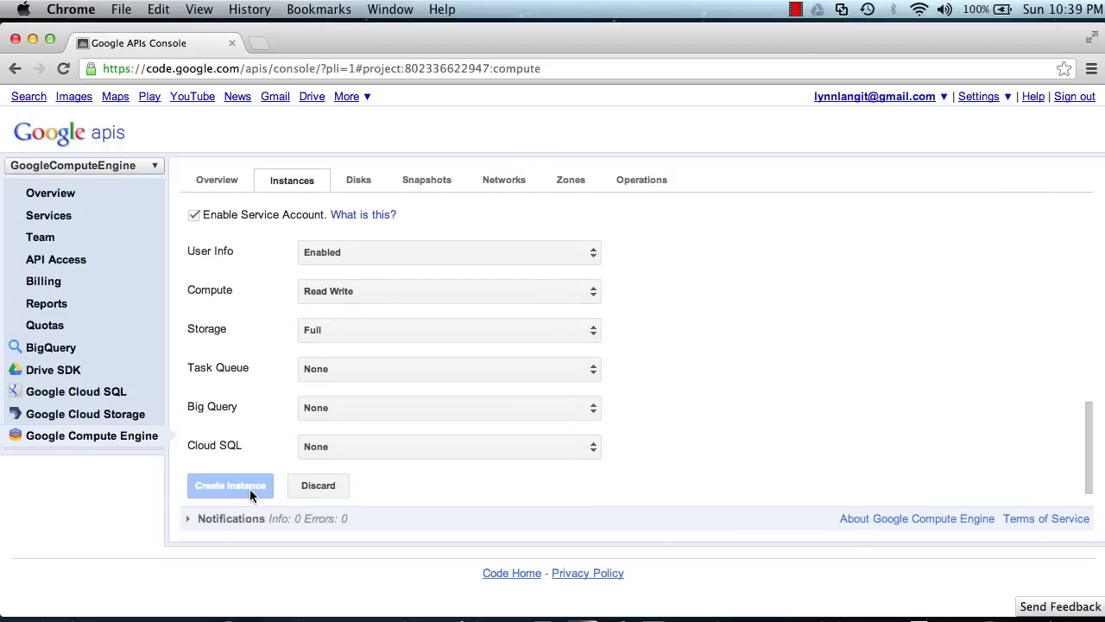